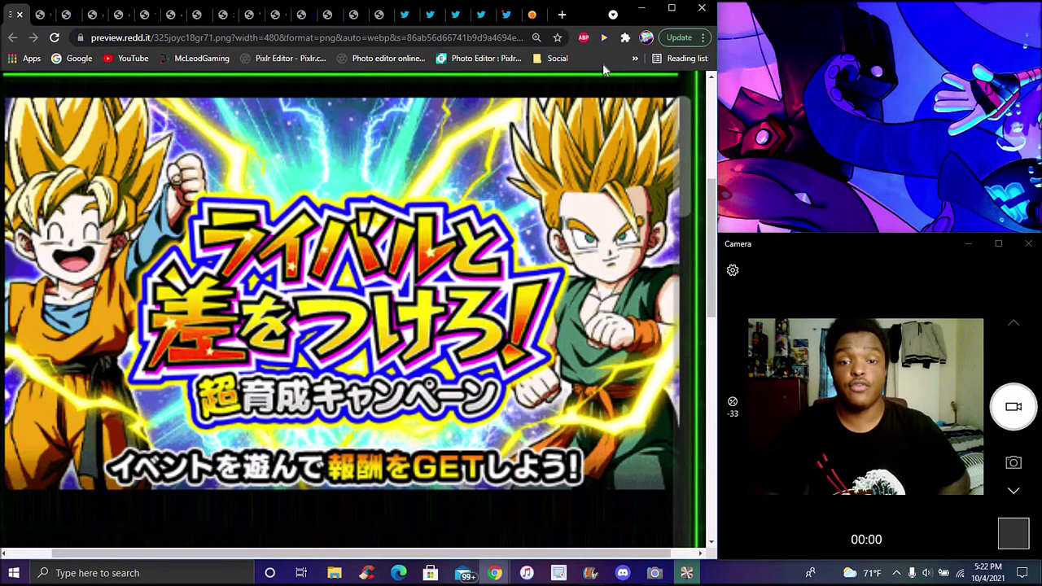
Reset the campaign image zoom to normal and switch to the login bonus and missions notice.
{"action": "left_click", "coordinate": [540, 37]}
{"action": "left_click", "coordinate": [536, 61]}
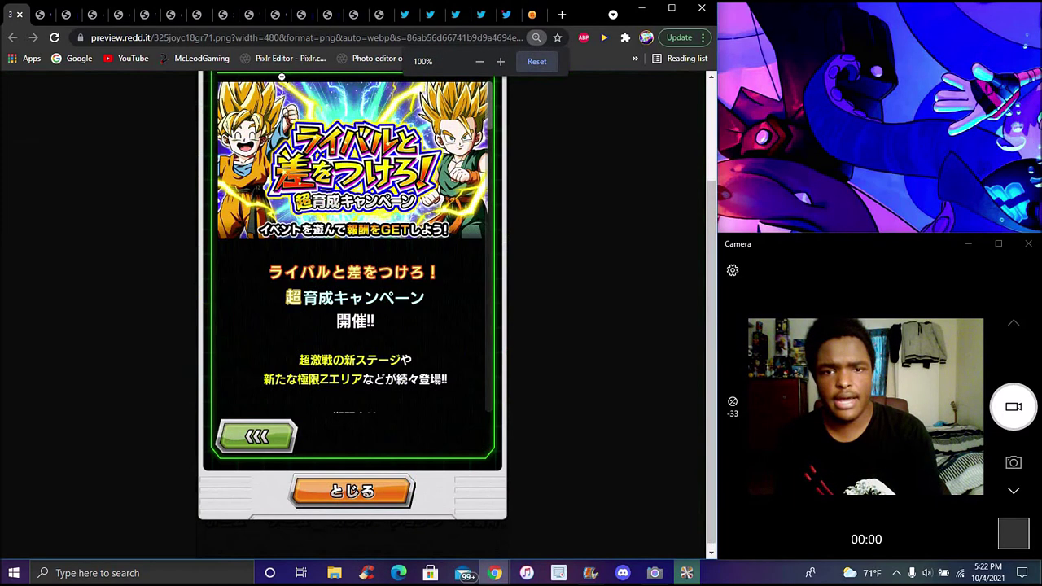
{"action": "left_click", "coordinate": [41, 15]}
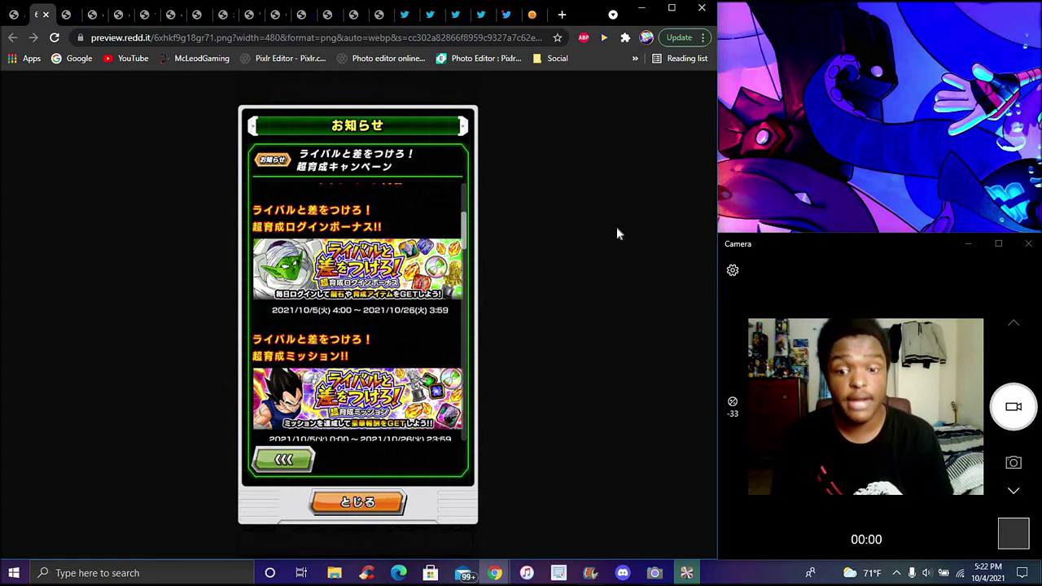
View the Dokkan Festival and category gacha notice, then the ritual gacha and dragon stone sale notice.
{"action": "left_click", "coordinate": [63, 14]}
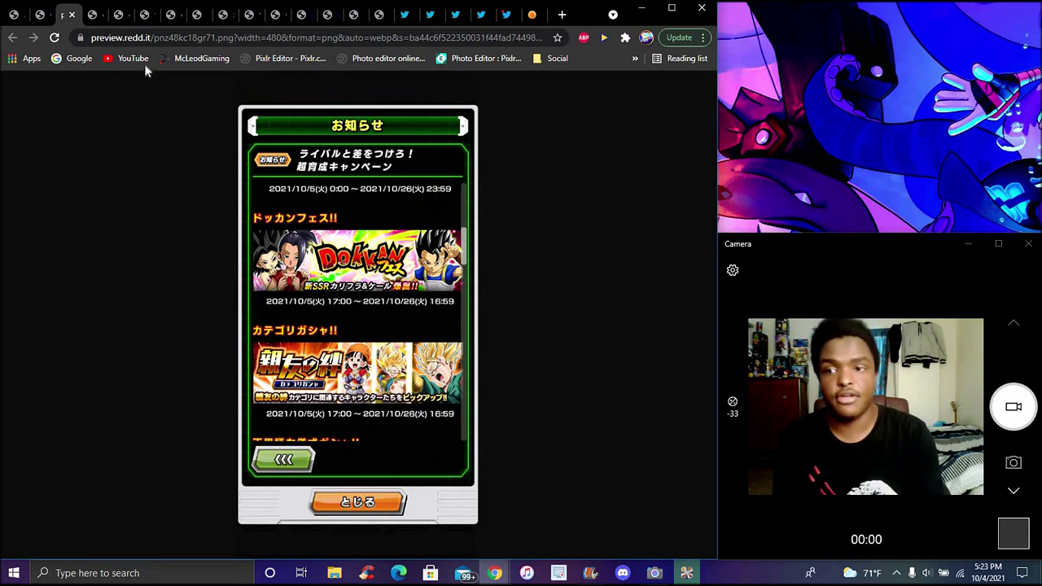
{"action": "left_click", "coordinate": [94, 15]}
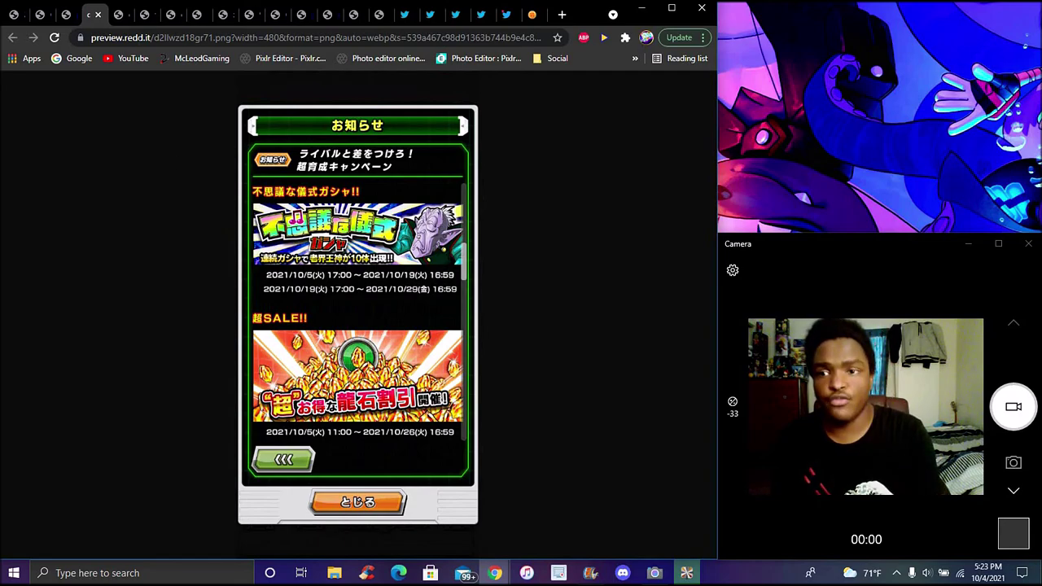
Switch to the tab with the new Super Battle stage notice.
{"action": "left_click", "coordinate": [118, 15]}
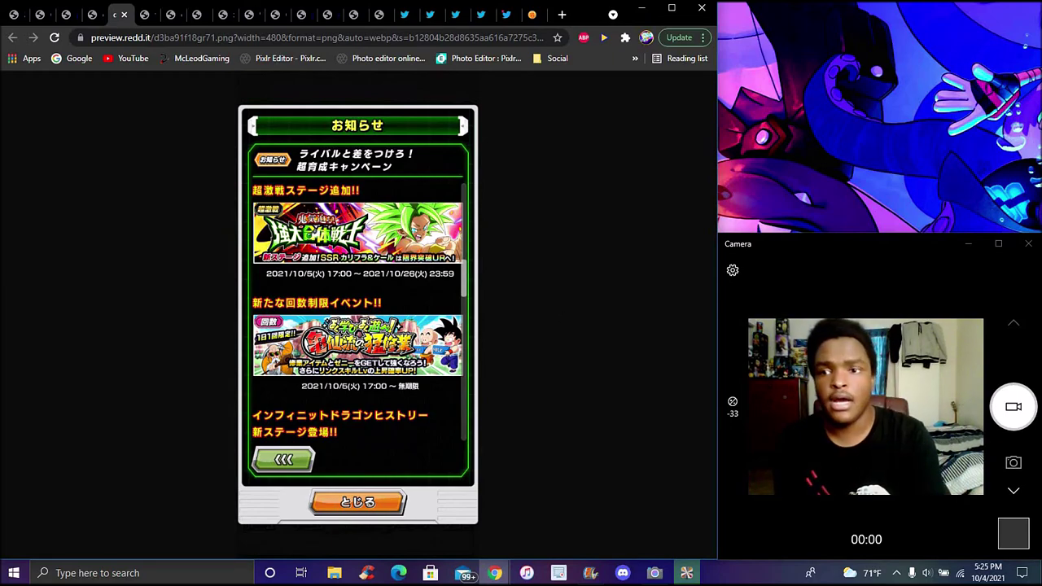
{"action": "left_click", "coordinate": [140, 22]}
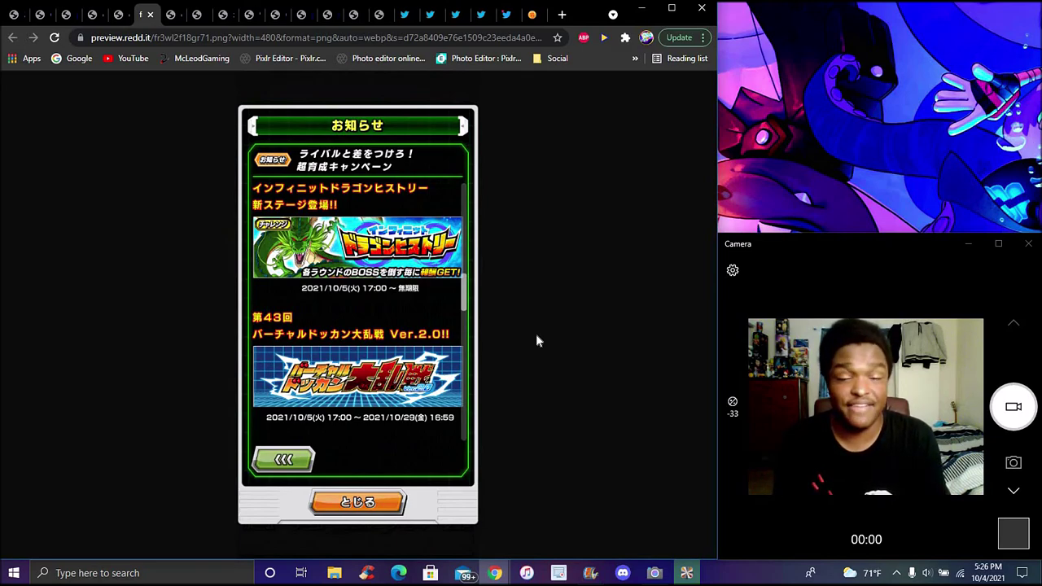
Step through the story event revival notice and the next two notice image tabs.
{"action": "left_click", "coordinate": [169, 17]}
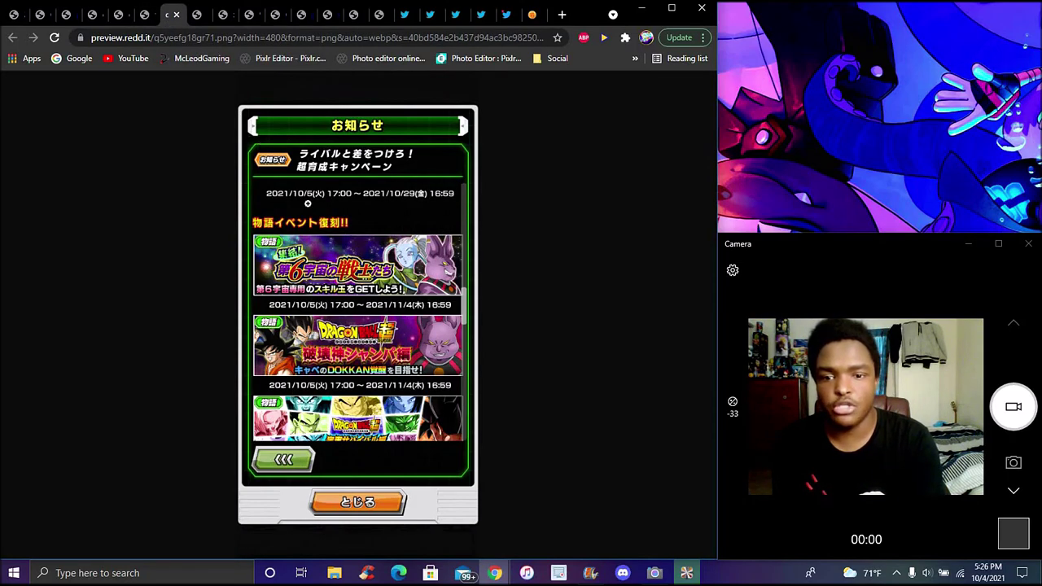
{"action": "left_click", "coordinate": [198, 23]}
{"action": "left_click", "coordinate": [225, 21]}
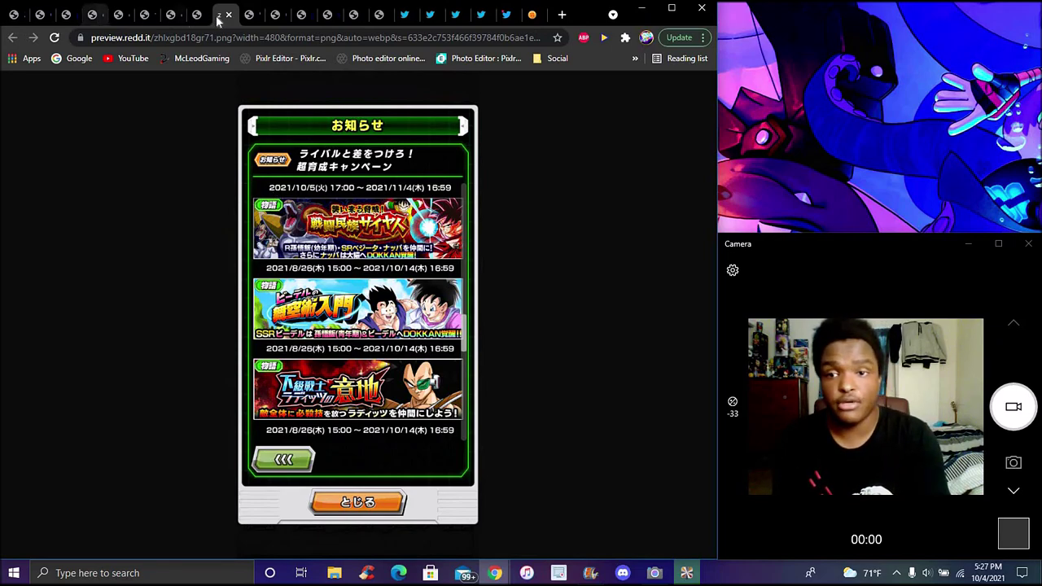
View the Super Saiyan 2 Kefla awakening notice, then the Extreme Z-Area and Bulma event notice.
{"action": "left_click", "coordinate": [247, 16]}
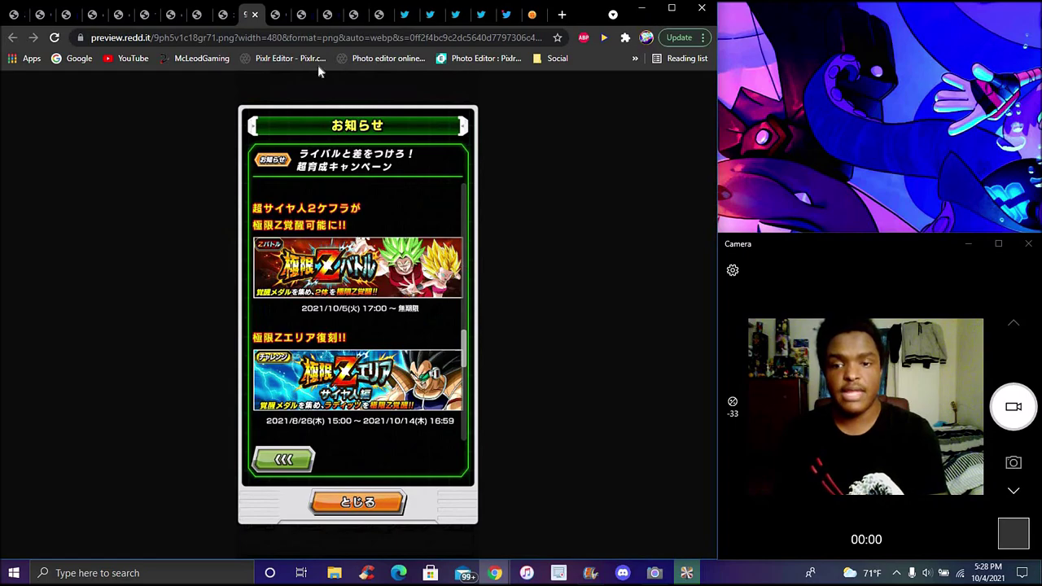
{"action": "left_click", "coordinate": [275, 15]}
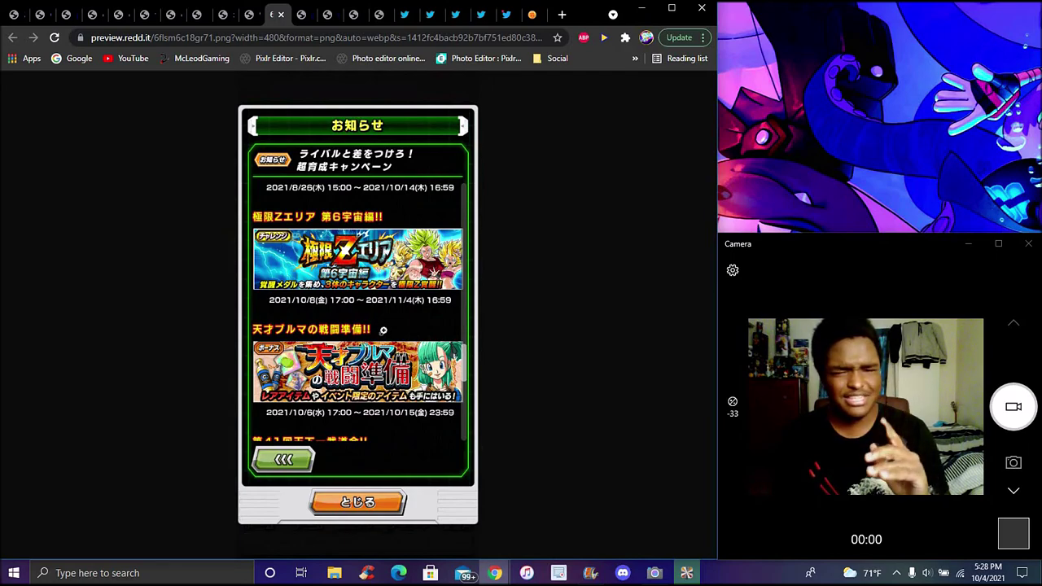
View the 41st World Tournament notice at full size, then advance two tabs to the 8th Pettan Battle notice.
{"action": "left_click", "coordinate": [301, 16]}
{"action": "left_click", "coordinate": [423, 380]}
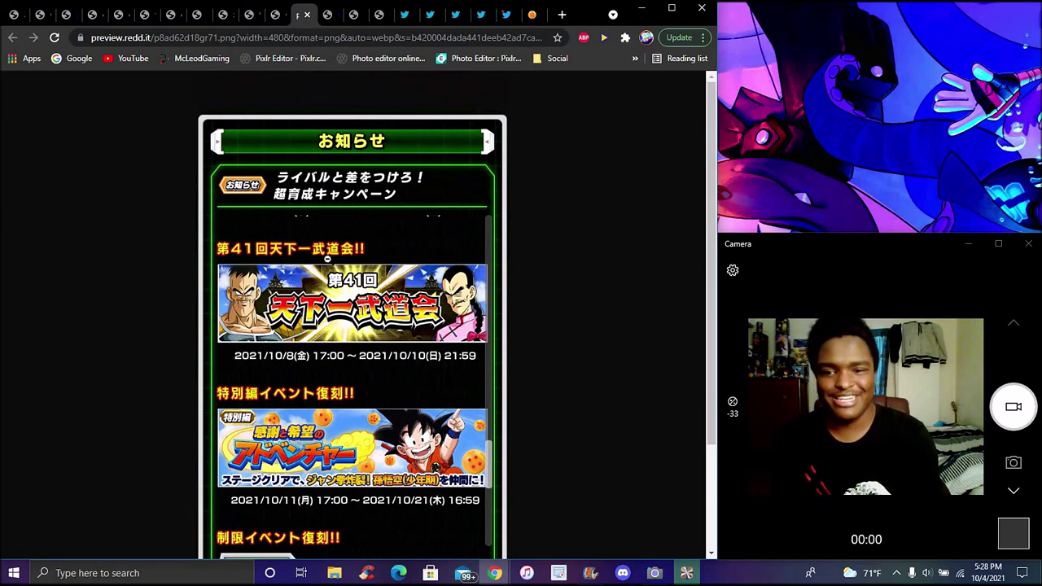
{"action": "left_click", "coordinate": [327, 259]}
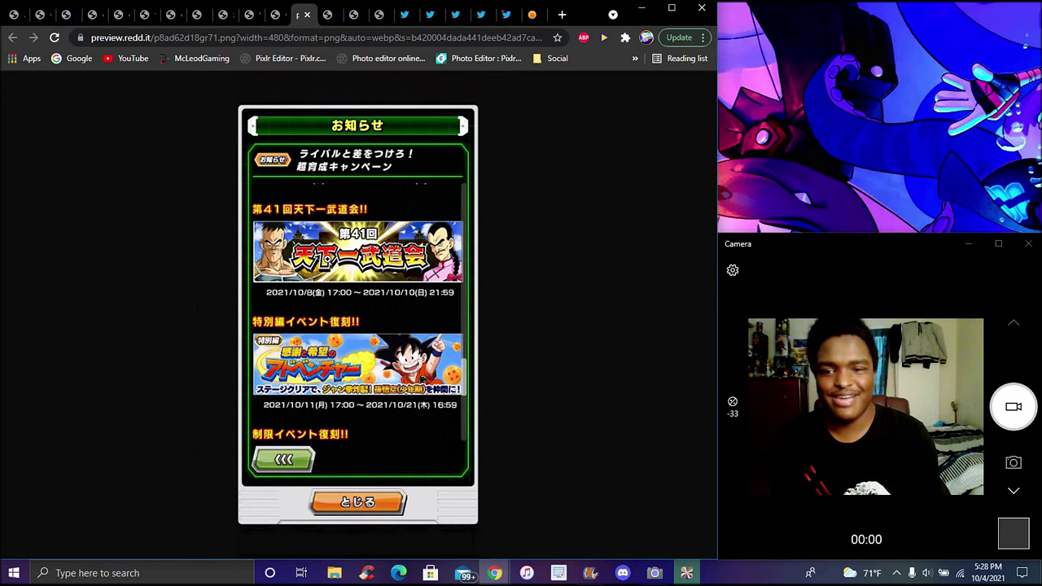
{"action": "left_click", "coordinate": [328, 17]}
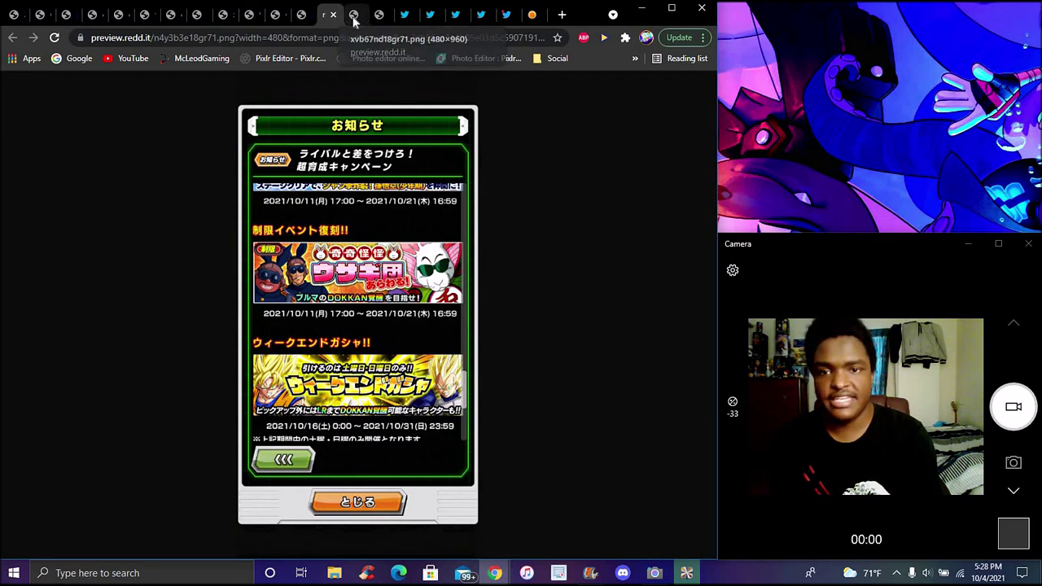
{"action": "left_click", "coordinate": [354, 16]}
{"action": "left_click", "coordinate": [376, 19]}
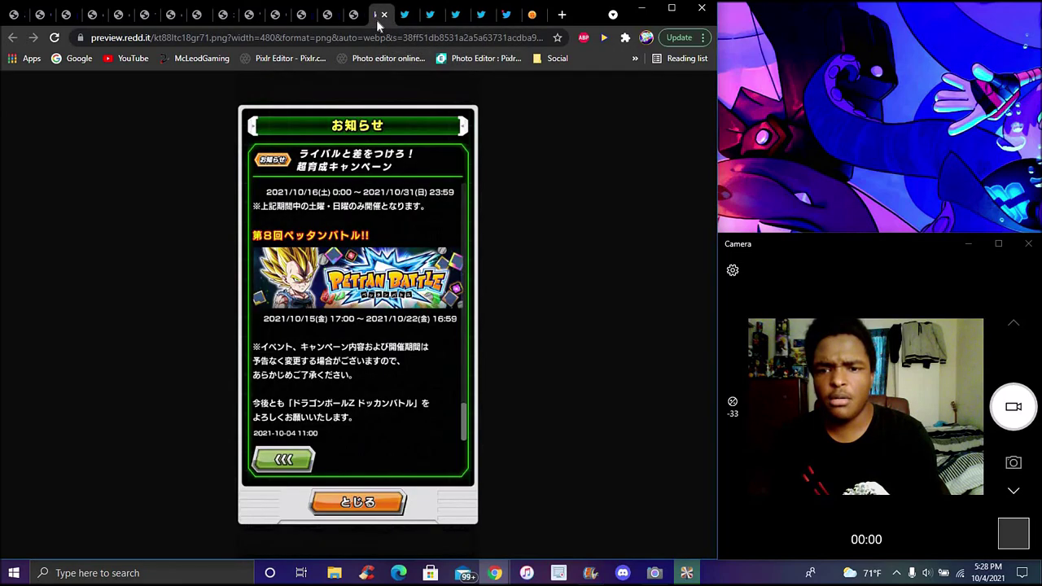
{"action": "left_click", "coordinate": [354, 16]}
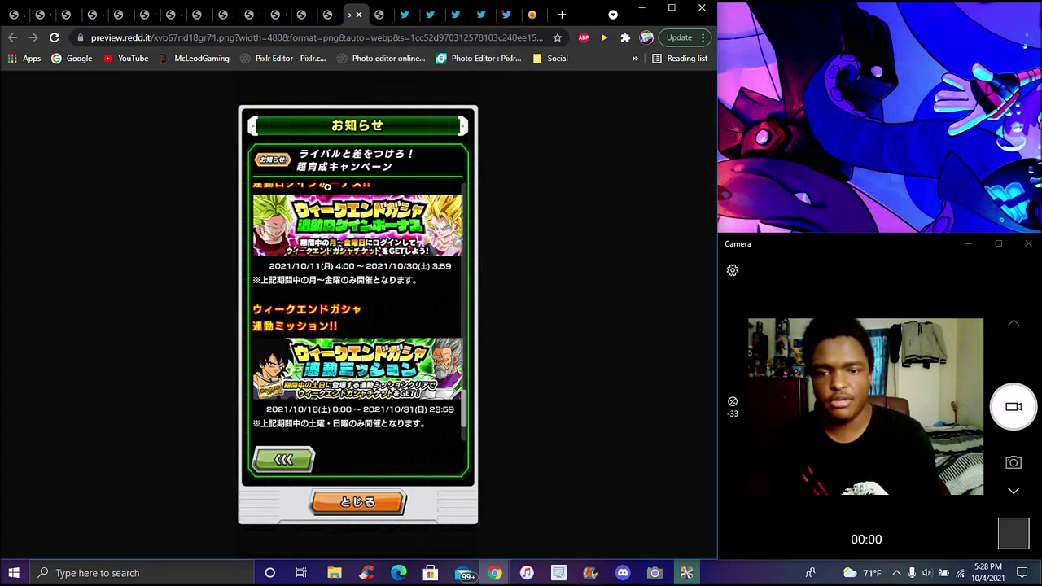
{"action": "left_click", "coordinate": [384, 15]}
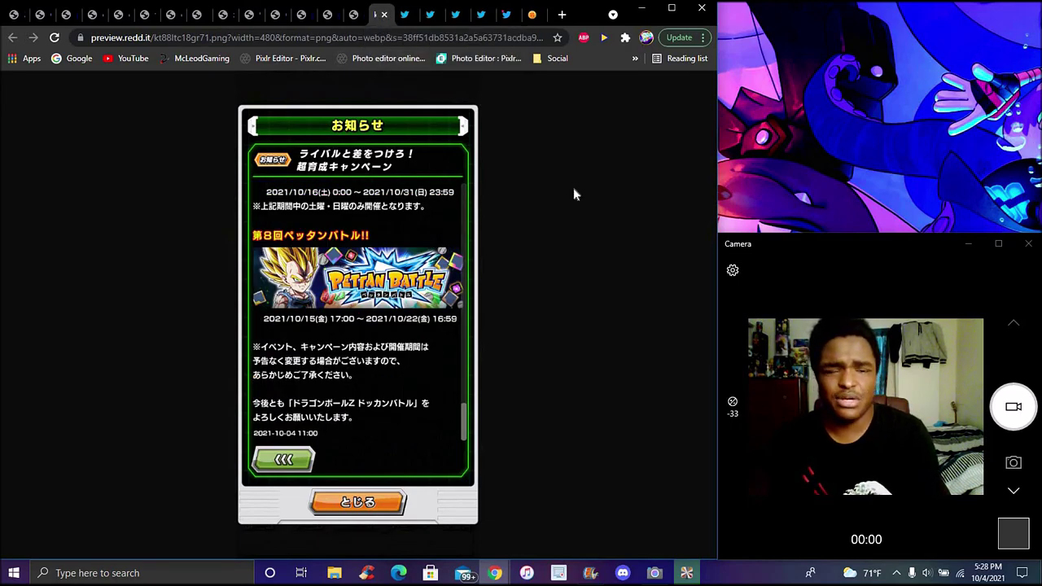
{"action": "left_click", "coordinate": [355, 15]}
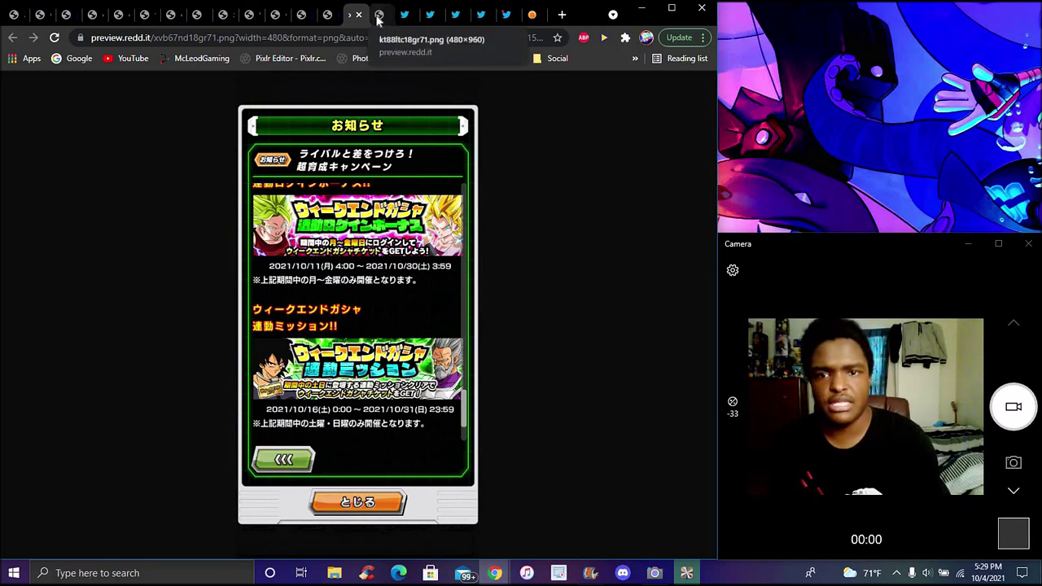
{"action": "left_click", "coordinate": [377, 17]}
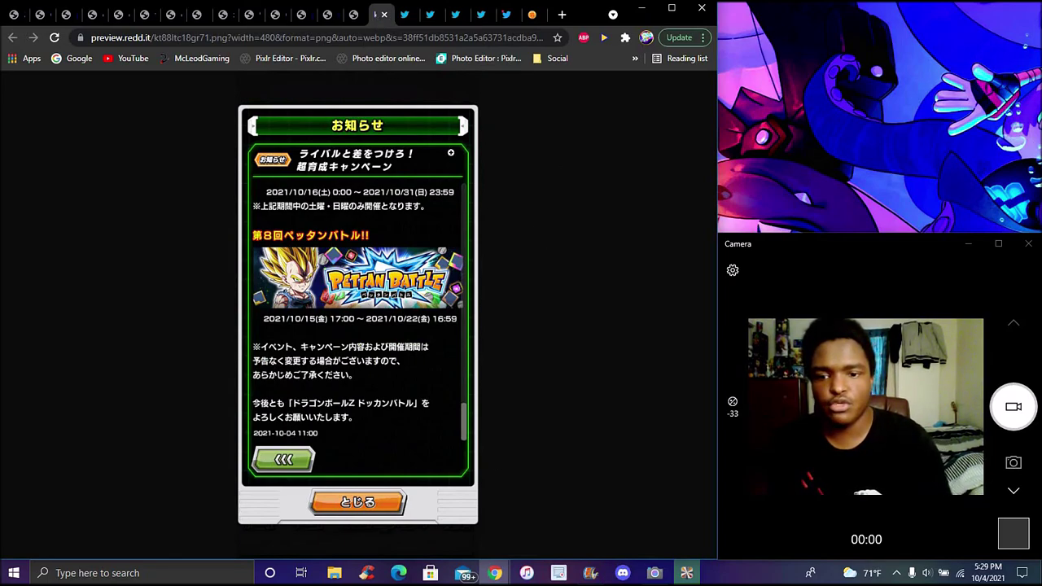
Switch to the pbs.twimg.com tab showing the 親友の絆 character grid.
{"action": "left_click", "coordinate": [405, 15]}
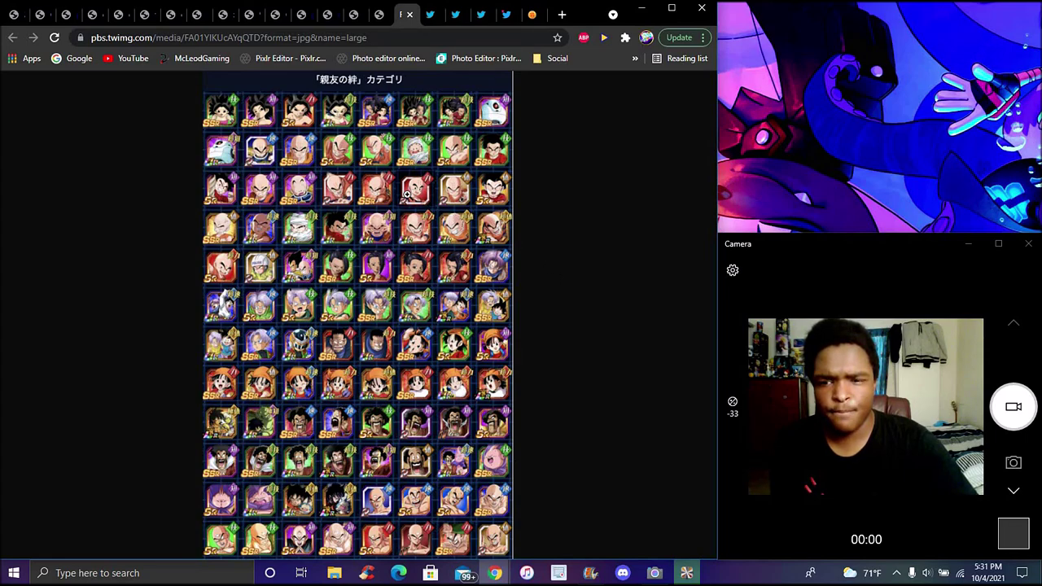
Flip through the next three tabs of category character-grid images.
{"action": "left_click", "coordinate": [431, 16]}
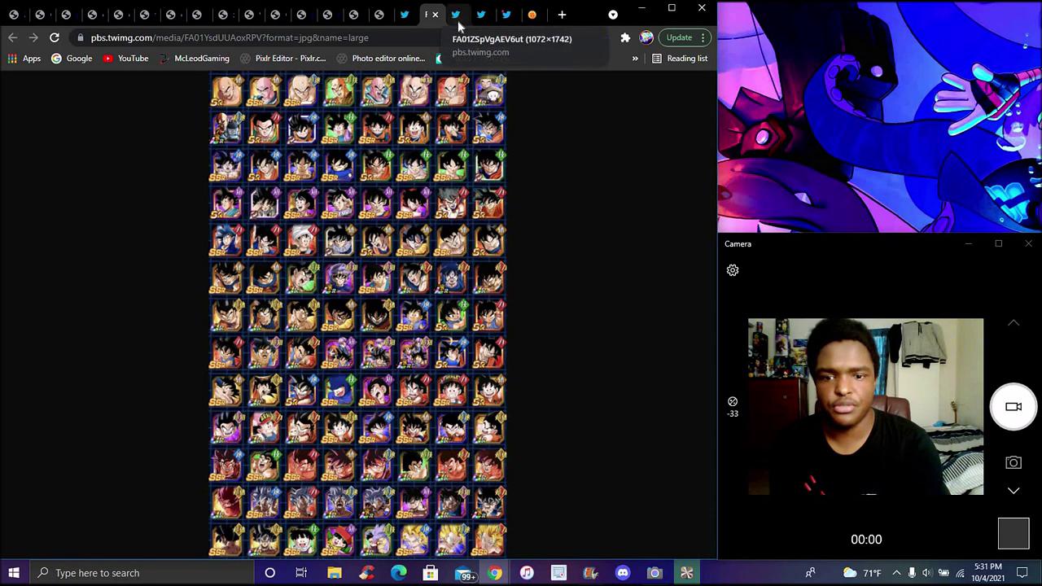
{"action": "left_click", "coordinate": [458, 18]}
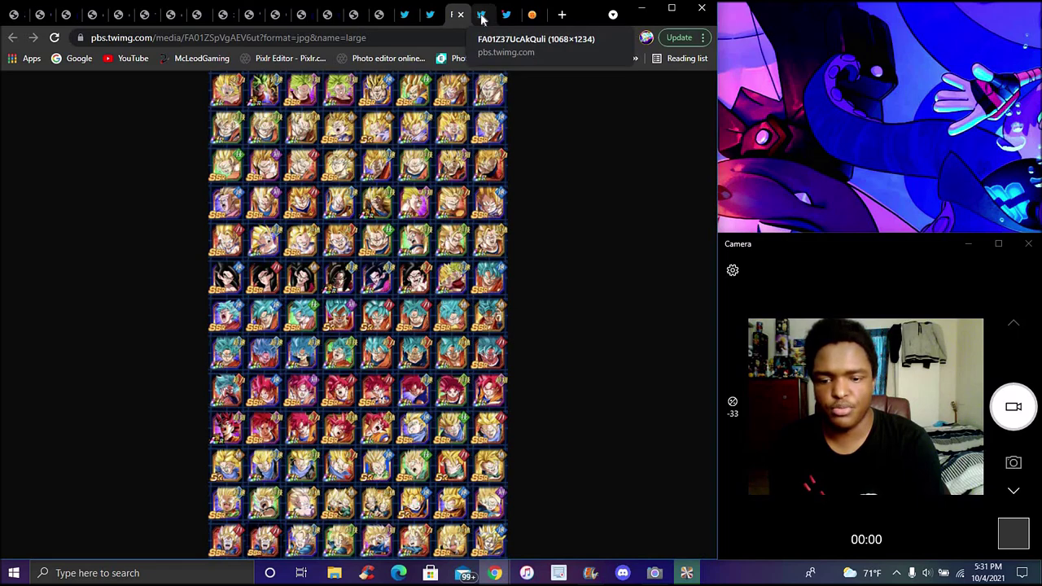
{"action": "left_click", "coordinate": [482, 16]}
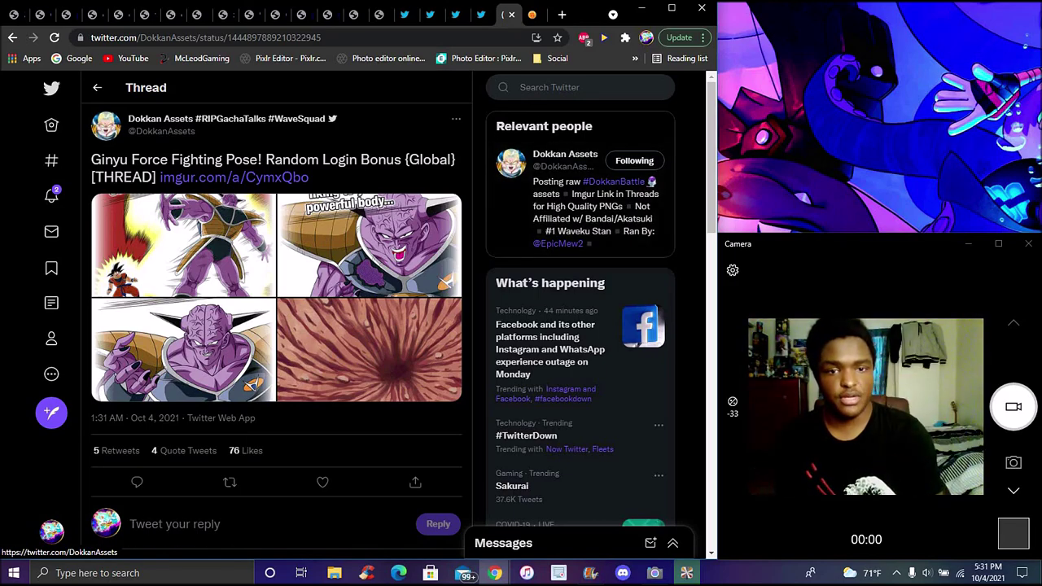
Switch to the dokkan.game-db.org leak-info tab.
{"action": "left_click", "coordinate": [534, 16]}
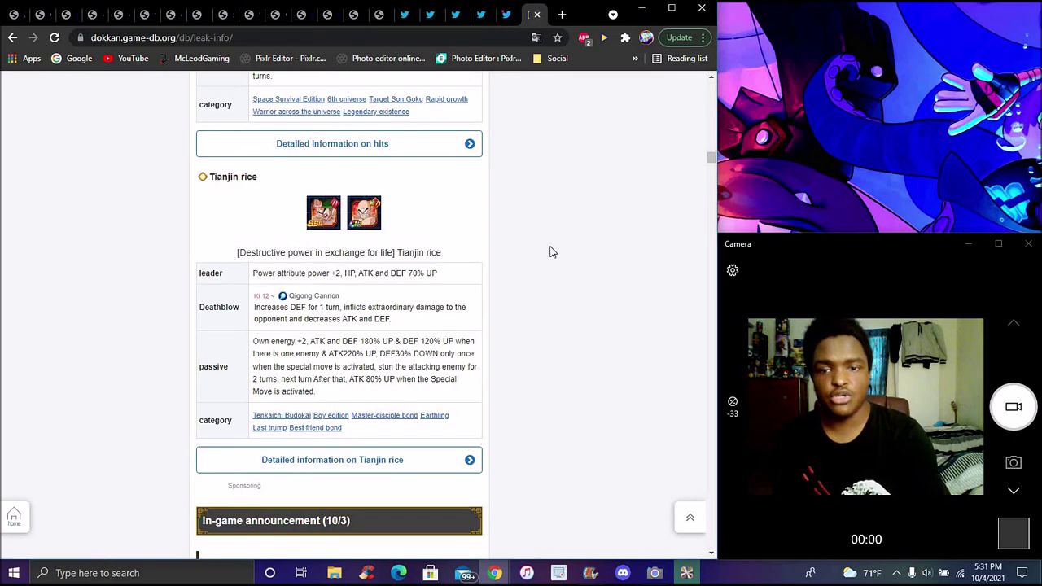
{"action": "scroll", "coordinate": [549, 232], "scroll_direction": "up", "scroll_amount": 1}
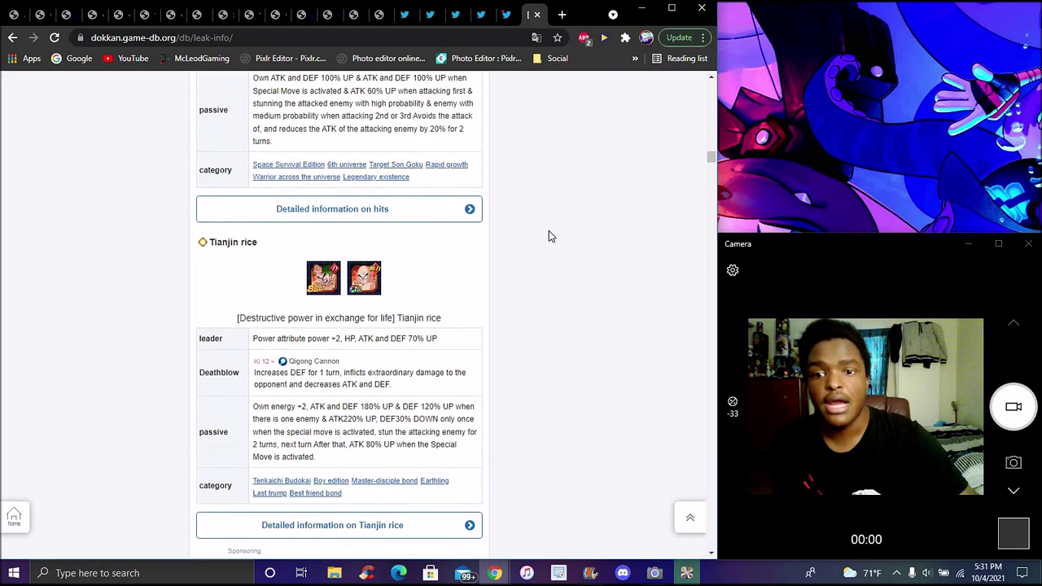
{"action": "scroll", "coordinate": [548, 232], "scroll_direction": "up", "scroll_amount": 1}
{"action": "scroll", "coordinate": [549, 232], "scroll_direction": "up", "scroll_amount": 1}
{"action": "scroll", "coordinate": [549, 236], "scroll_direction": "up", "scroll_amount": 1}
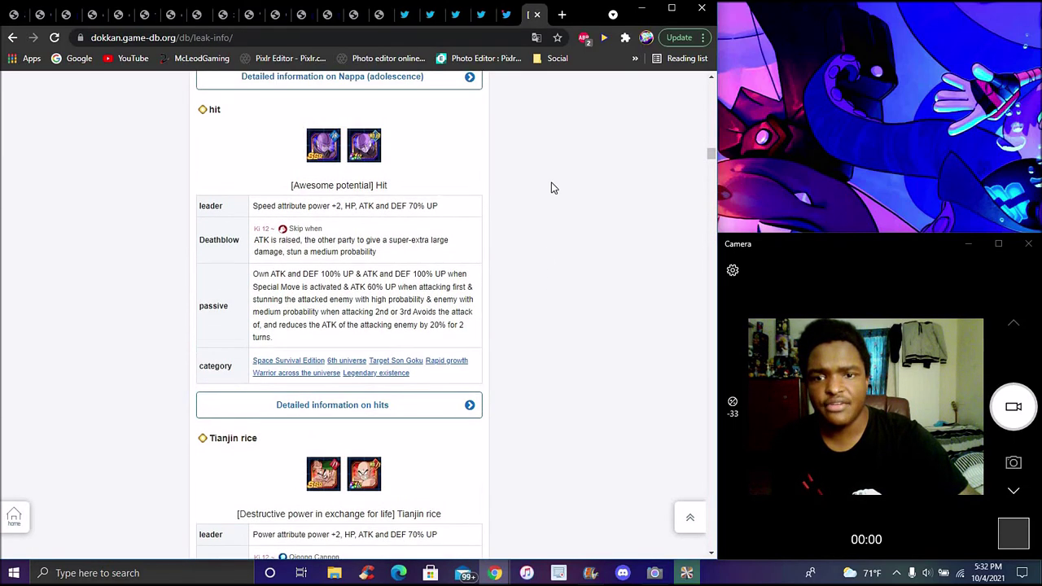
{"action": "scroll", "coordinate": [551, 188], "scroll_direction": "up", "scroll_amount": 1}
{"action": "scroll", "coordinate": [551, 189], "scroll_direction": "up", "scroll_amount": 1}
{"action": "scroll", "coordinate": [551, 188], "scroll_direction": "up", "scroll_amount": 2}
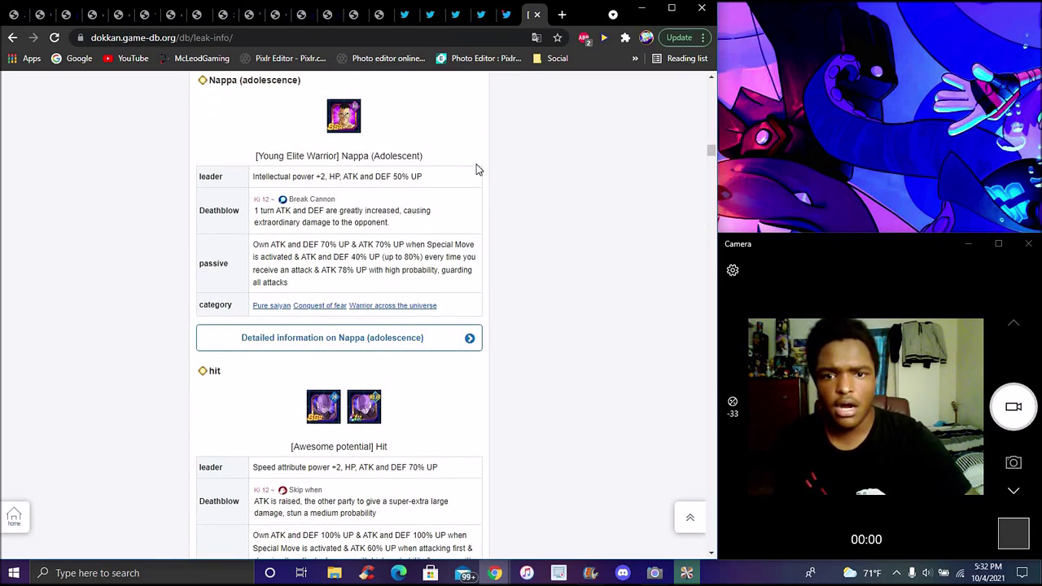
{"action": "scroll", "coordinate": [497, 162], "scroll_direction": "up", "scroll_amount": 2}
{"action": "scroll", "coordinate": [559, 213], "scroll_direction": "up", "scroll_amount": 1}
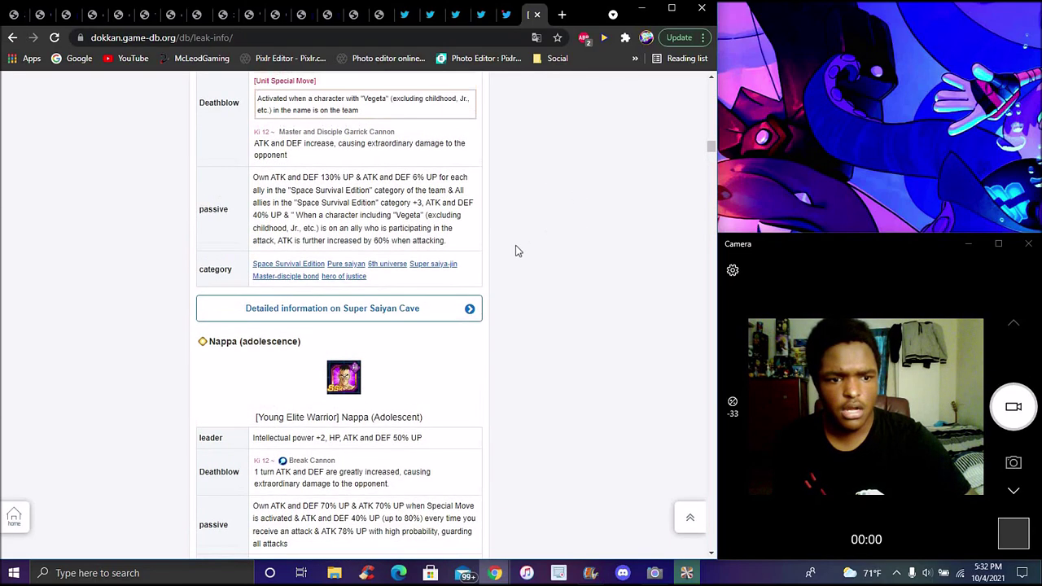
{"action": "scroll", "coordinate": [515, 193], "scroll_direction": "up", "scroll_amount": 2}
{"action": "scroll", "coordinate": [451, 186], "scroll_direction": "up", "scroll_amount": 1}
{"action": "scroll", "coordinate": [639, 167], "scroll_direction": "up", "scroll_amount": 1}
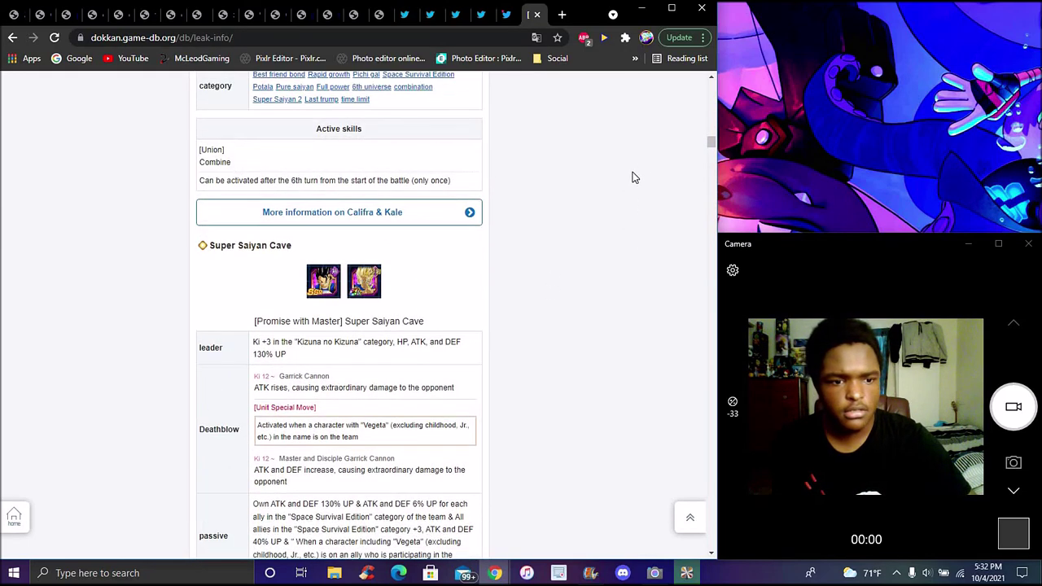
{"action": "scroll", "coordinate": [632, 173], "scroll_direction": "up", "scroll_amount": 1}
{"action": "scroll", "coordinate": [631, 174], "scroll_direction": "up", "scroll_amount": 1}
{"action": "scroll", "coordinate": [633, 177], "scroll_direction": "up", "scroll_amount": 1}
{"action": "scroll", "coordinate": [634, 177], "scroll_direction": "up", "scroll_amount": 1}
{"action": "scroll", "coordinate": [634, 177], "scroll_direction": "up", "scroll_amount": 1}
{"action": "scroll", "coordinate": [634, 176], "scroll_direction": "up", "scroll_amount": 1}
{"action": "scroll", "coordinate": [634, 174], "scroll_direction": "up", "scroll_amount": 1}
{"action": "scroll", "coordinate": [634, 174], "scroll_direction": "up", "scroll_amount": 1}
{"action": "scroll", "coordinate": [619, 176], "scroll_direction": "up", "scroll_amount": 1}
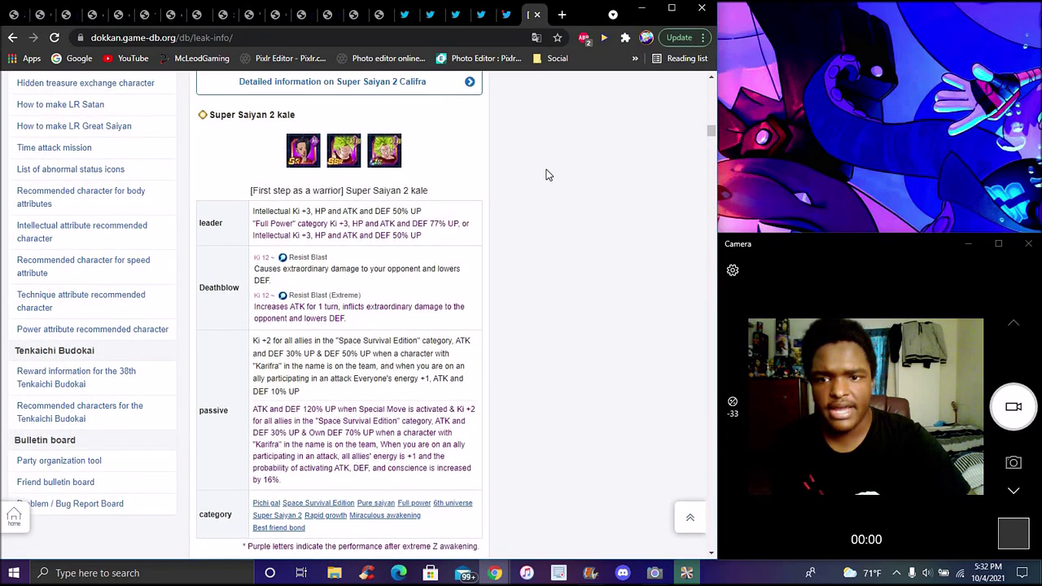
{"action": "scroll", "coordinate": [547, 174], "scroll_direction": "up", "scroll_amount": 2}
{"action": "scroll", "coordinate": [548, 174], "scroll_direction": "up", "scroll_amount": 1}
{"action": "scroll", "coordinate": [549, 174], "scroll_direction": "up", "scroll_amount": 1}
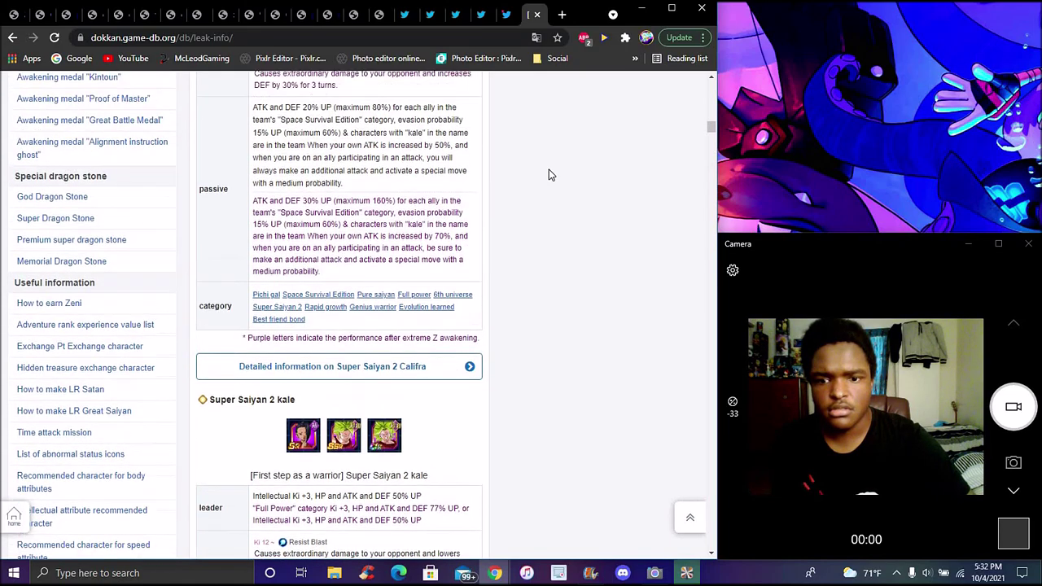
{"action": "scroll", "coordinate": [549, 174], "scroll_direction": "up", "scroll_amount": 1}
{"action": "scroll", "coordinate": [549, 175], "scroll_direction": "up", "scroll_amount": 1}
{"action": "scroll", "coordinate": [551, 175], "scroll_direction": "up", "scroll_amount": 1}
{"action": "scroll", "coordinate": [550, 175], "scroll_direction": "up", "scroll_amount": 1}
{"action": "scroll", "coordinate": [552, 175], "scroll_direction": "up", "scroll_amount": 1}
{"action": "scroll", "coordinate": [552, 175], "scroll_direction": "up", "scroll_amount": 1}
{"action": "scroll", "coordinate": [551, 175], "scroll_direction": "up", "scroll_amount": 1}
{"action": "scroll", "coordinate": [552, 175], "scroll_direction": "up", "scroll_amount": 1}
{"action": "scroll", "coordinate": [552, 175], "scroll_direction": "up", "scroll_amount": 1}
{"action": "scroll", "coordinate": [553, 175], "scroll_direction": "up", "scroll_amount": 1}
{"action": "scroll", "coordinate": [553, 175], "scroll_direction": "up", "scroll_amount": 1}
{"action": "scroll", "coordinate": [553, 175], "scroll_direction": "up", "scroll_amount": 1}
{"action": "scroll", "coordinate": [555, 175], "scroll_direction": "up", "scroll_amount": 1}
{"action": "scroll", "coordinate": [555, 175], "scroll_direction": "up", "scroll_amount": 1}
{"action": "scroll", "coordinate": [557, 175], "scroll_direction": "up", "scroll_amount": 1}
{"action": "scroll", "coordinate": [555, 175], "scroll_direction": "up", "scroll_amount": 1}
{"action": "scroll", "coordinate": [555, 175], "scroll_direction": "up", "scroll_amount": 1}
{"action": "scroll", "coordinate": [555, 175], "scroll_direction": "down", "scroll_amount": 1}
{"action": "scroll", "coordinate": [555, 174], "scroll_direction": "down", "scroll_amount": 1}
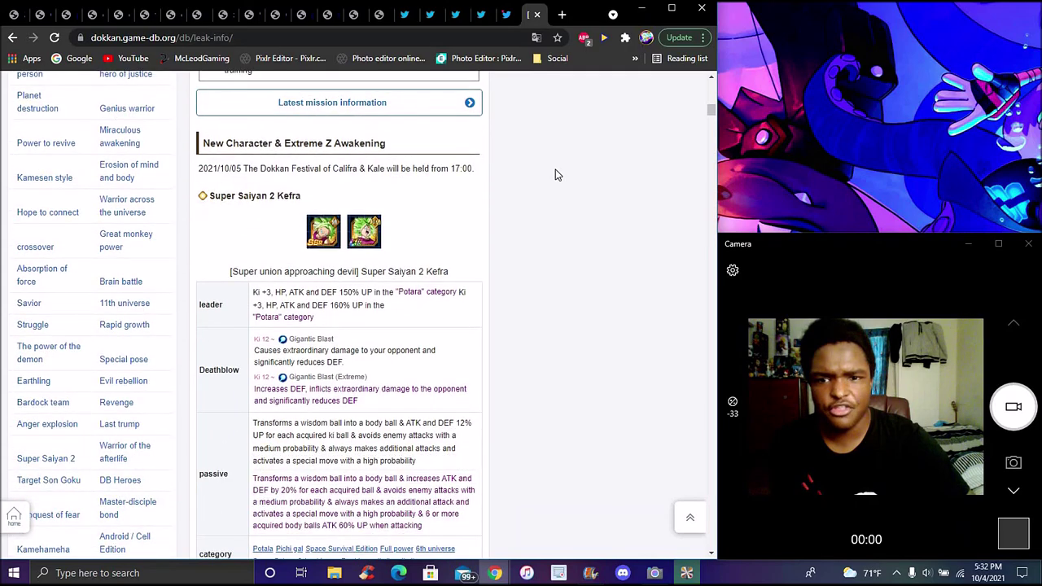
{"action": "scroll", "coordinate": [562, 174], "scroll_direction": "down", "scroll_amount": 1}
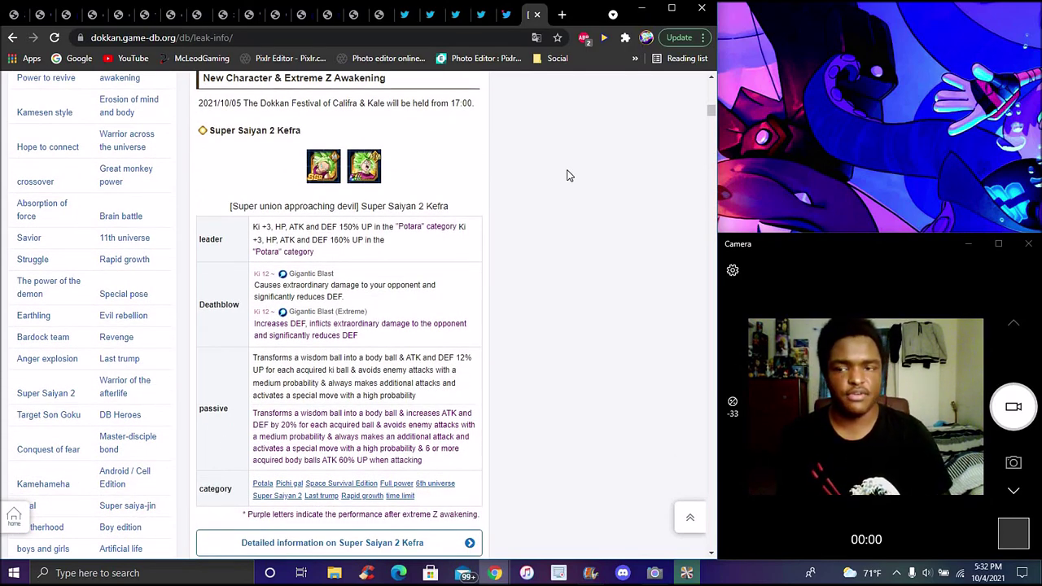
Return to the first tab's preview.redd.it campaign notice image.
{"action": "left_click", "coordinate": [13, 14]}
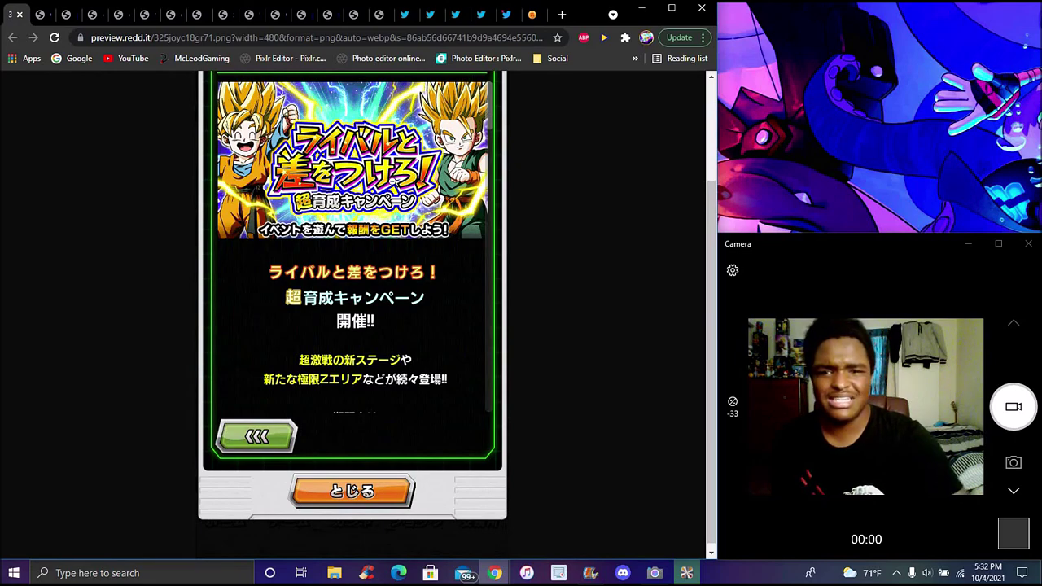
{"action": "scroll", "coordinate": [511, 232], "scroll_direction": "up", "scroll_amount": 1}
{"action": "scroll", "coordinate": [511, 232], "scroll_direction": "up", "scroll_amount": 1}
{"action": "scroll", "coordinate": [511, 232], "scroll_direction": "down", "scroll_amount": 1}
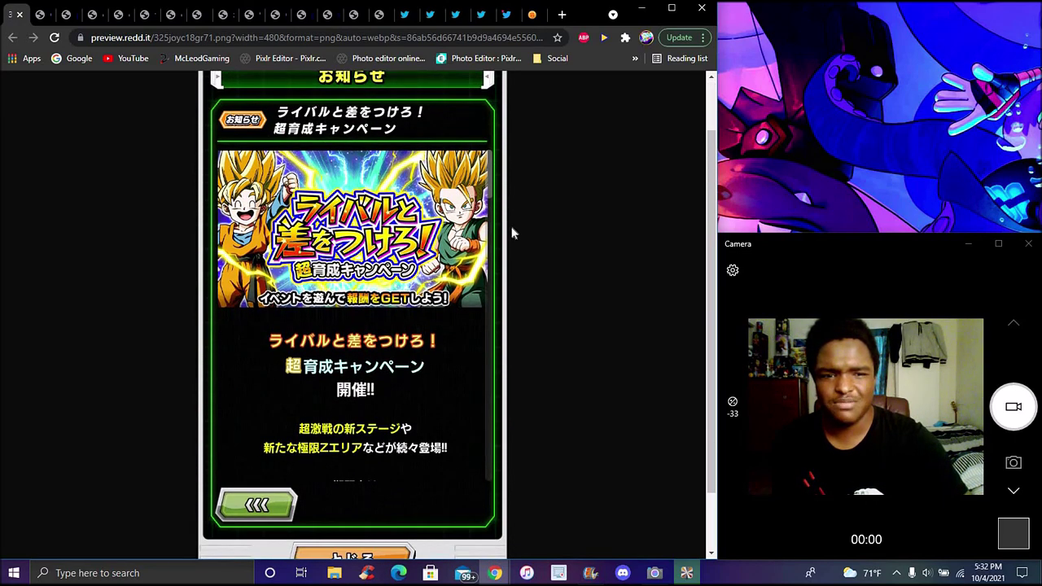